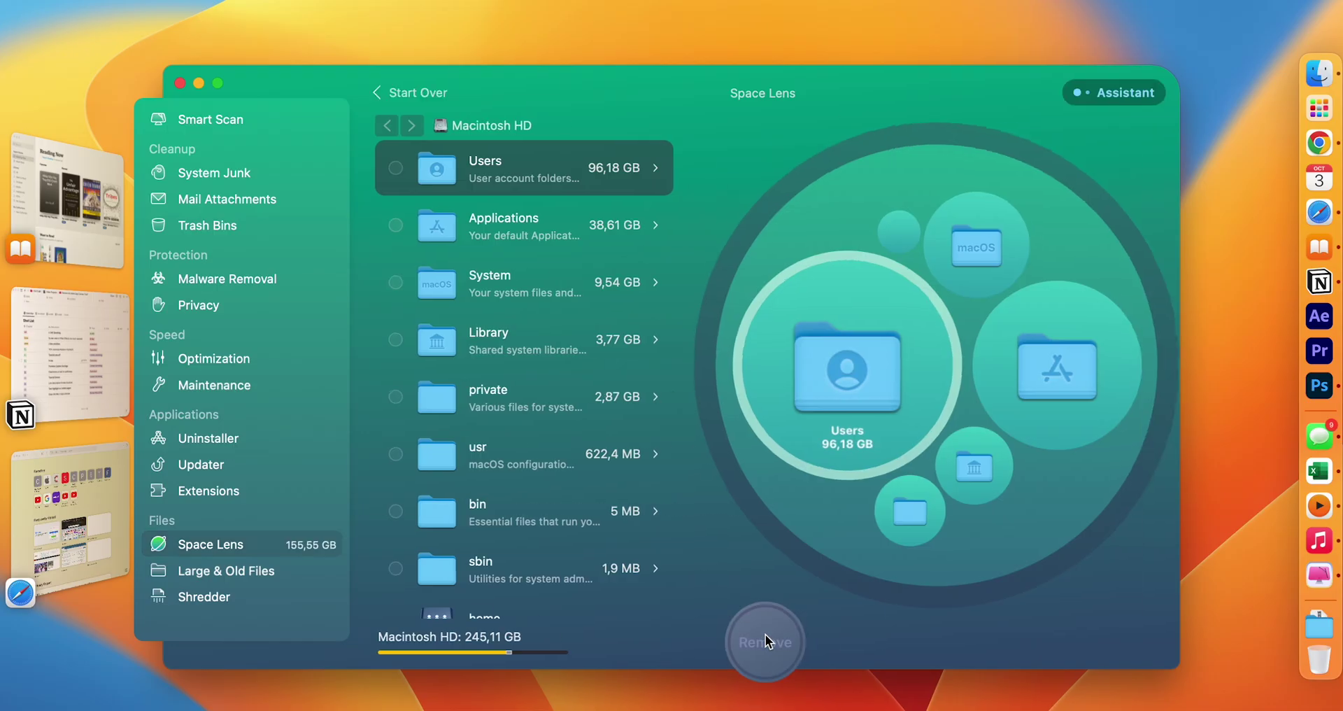
# - Drill into the Users home folder in Space Lens, revealing Documents at 65.89 GB
pyautogui.click(570, 179)
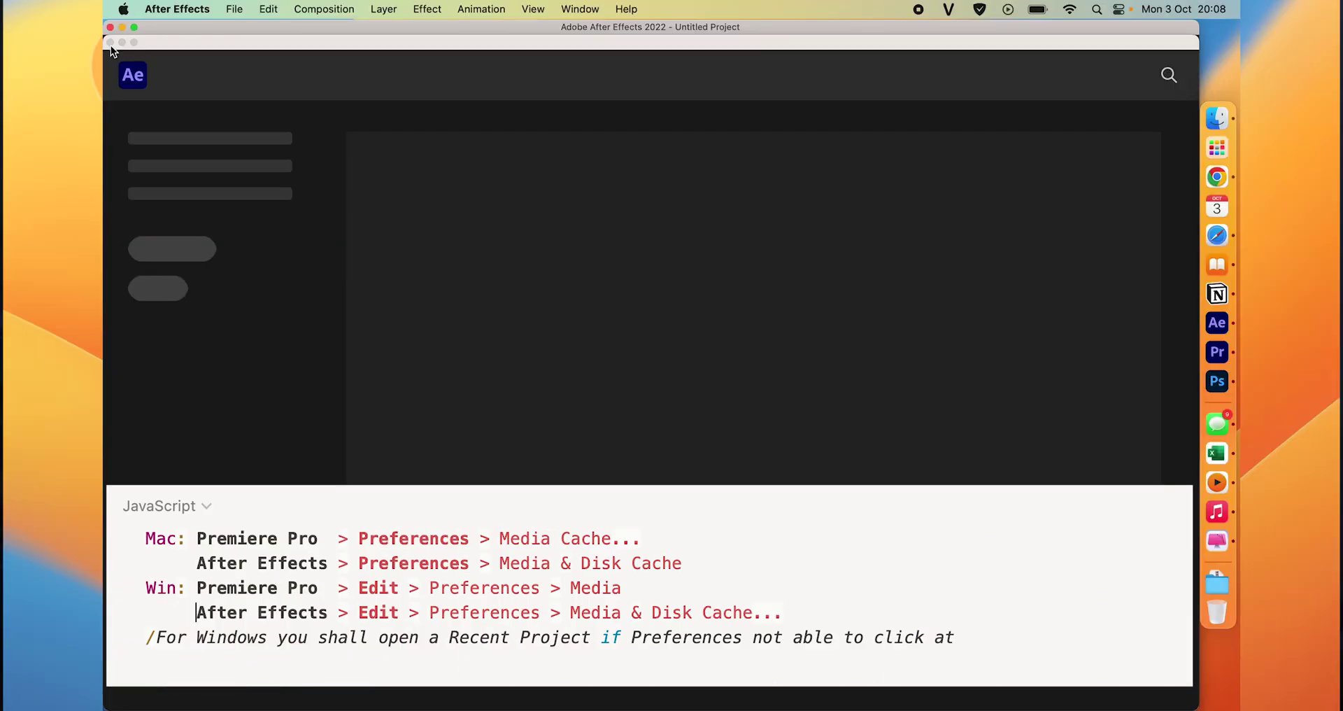
# - Dismiss the After Effects Home screen and bring up the Media & Disk Cache preferences
pyautogui.click(110, 43)
pyautogui.click(177, 8)
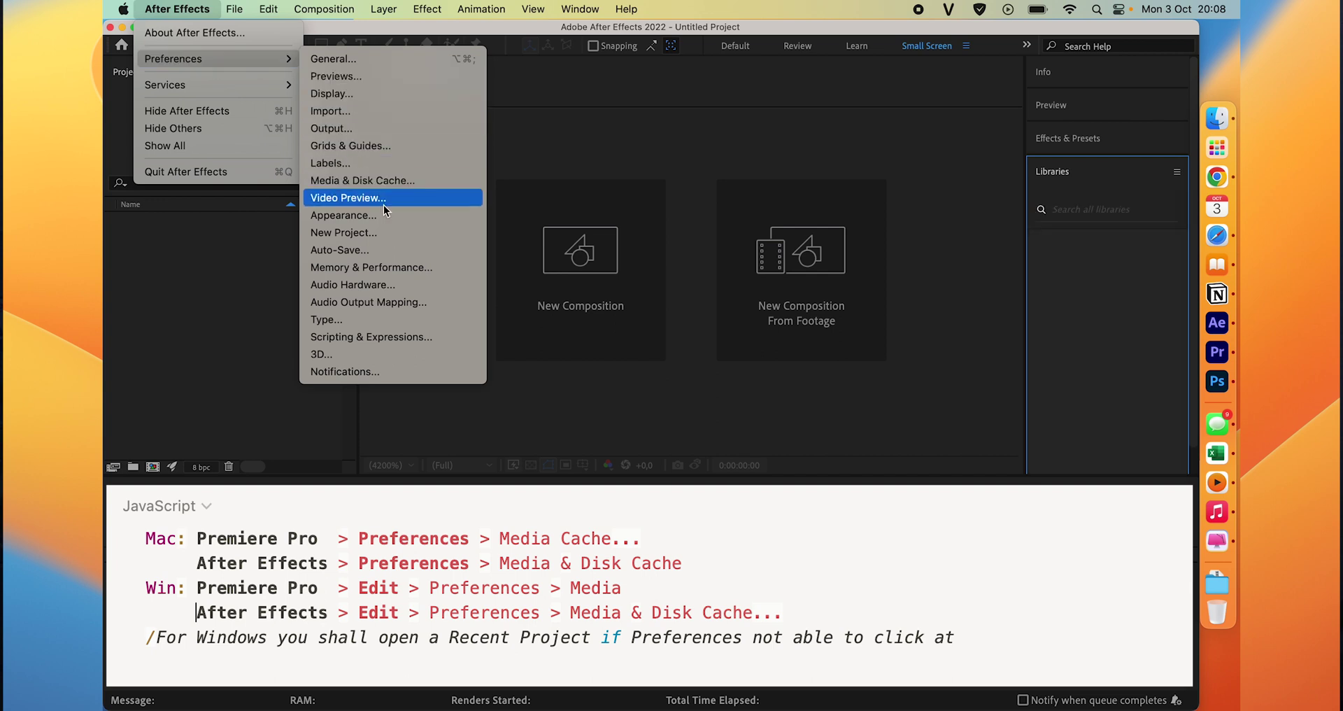
pyautogui.click(371, 181)
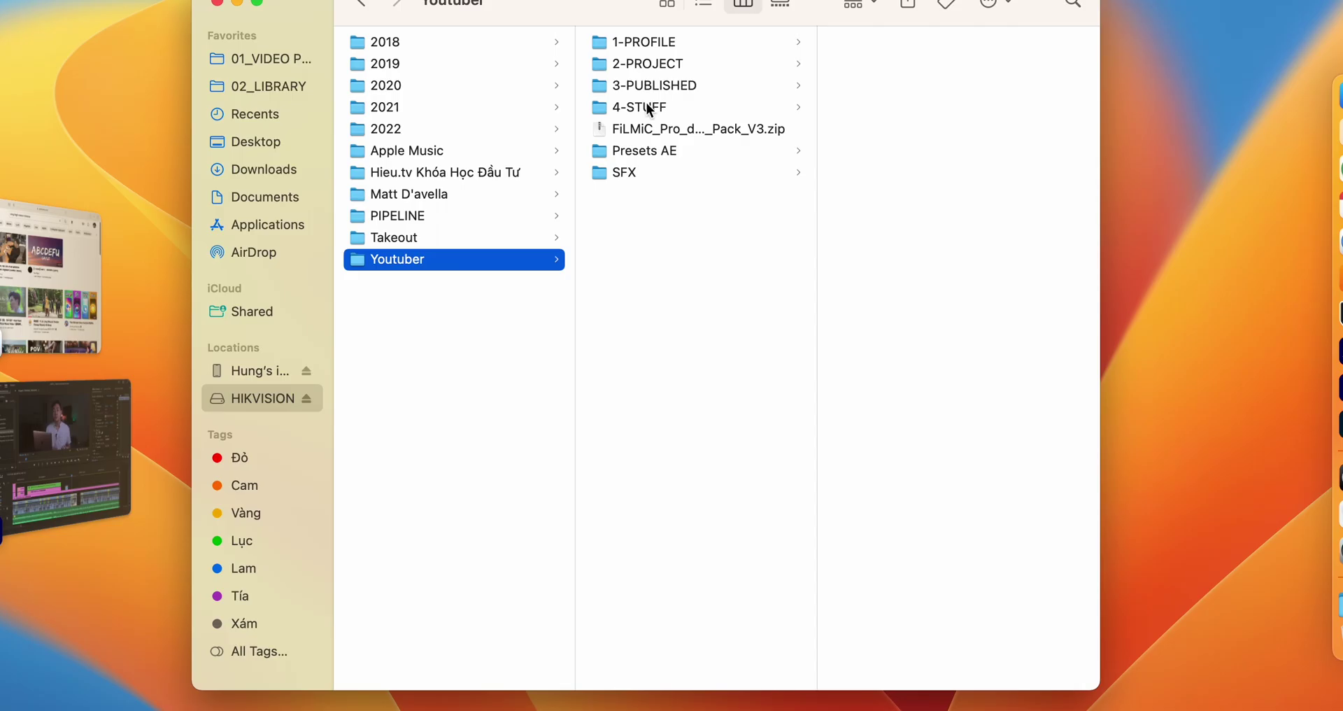
# - Open 2-PROJECT and Quick Look the 2207-1_YoutubeShortsBlock and 2207-2_YouTubeDisableBanner folders
pyautogui.click(652, 65)
pyautogui.click(909, 168)
pyautogui.press('space')
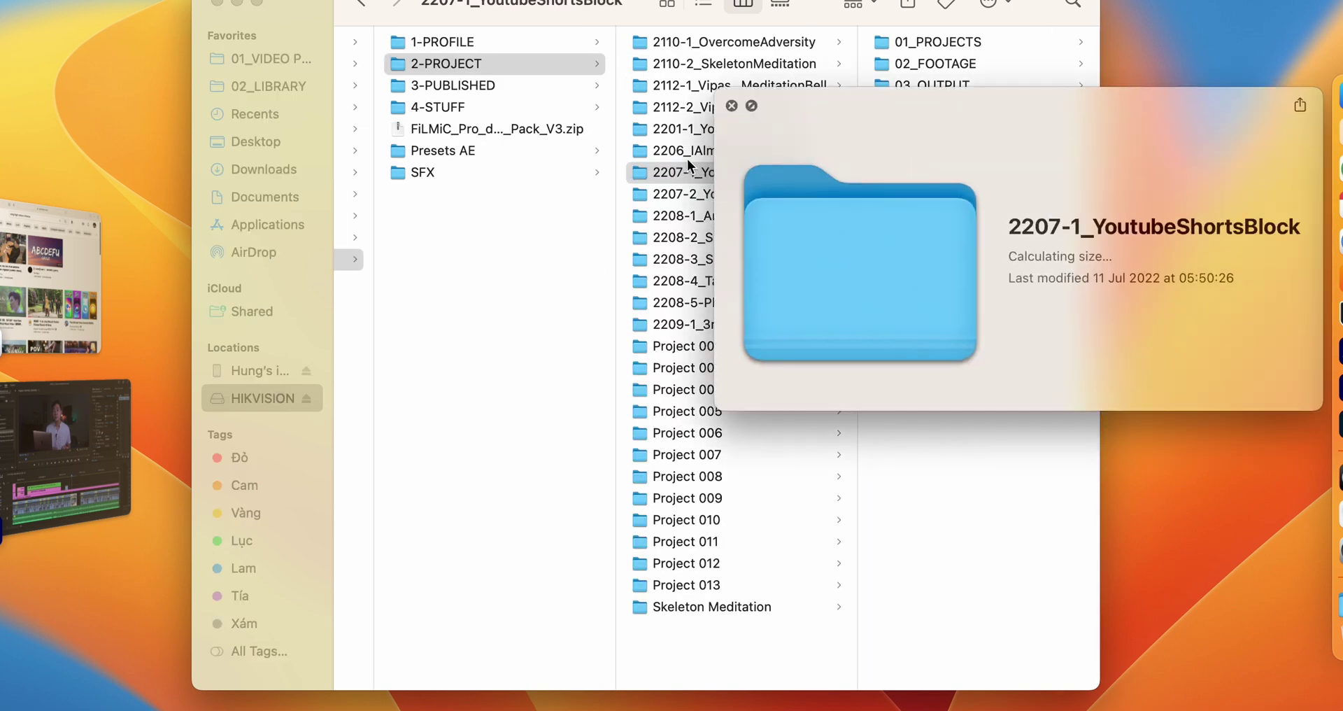
pyautogui.click(672, 151)
pyautogui.click(674, 197)
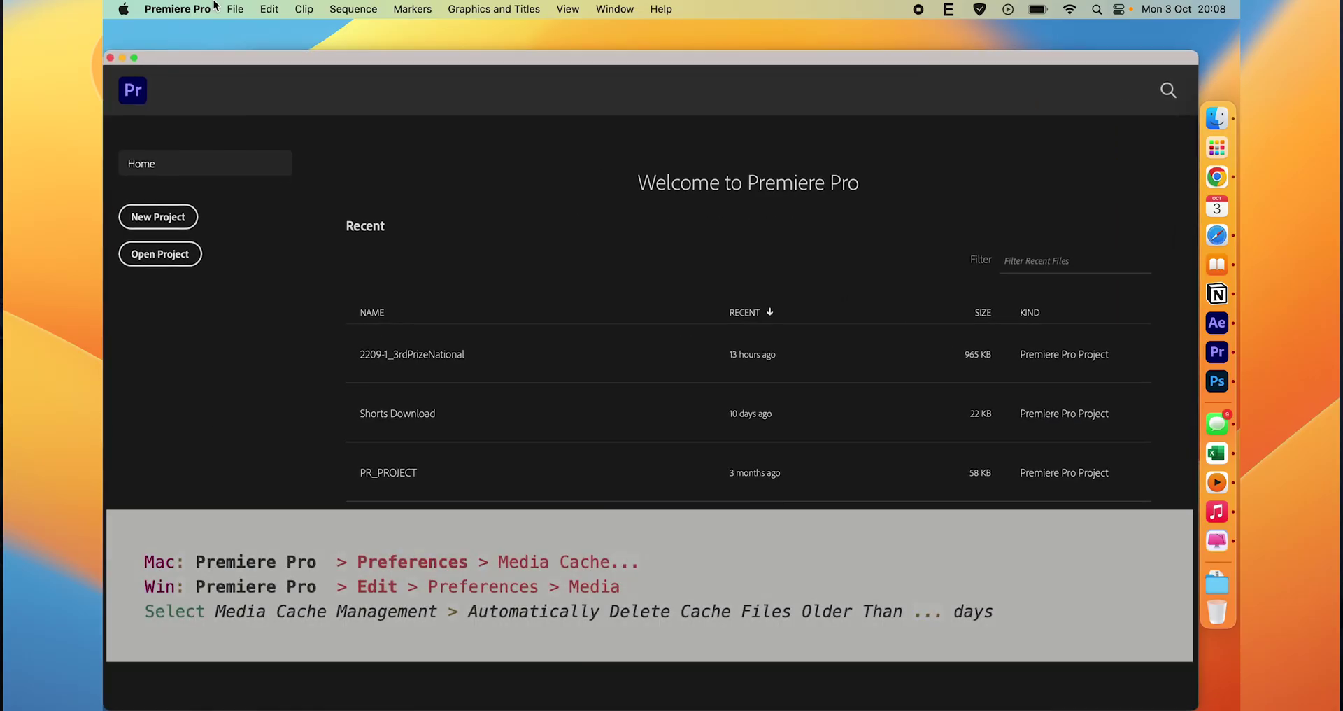
# - Set Premiere Pro's Media Cache to automatically delete cache files older than 90 days
pyautogui.click(178, 9)
pyautogui.moveTo(217, 59)
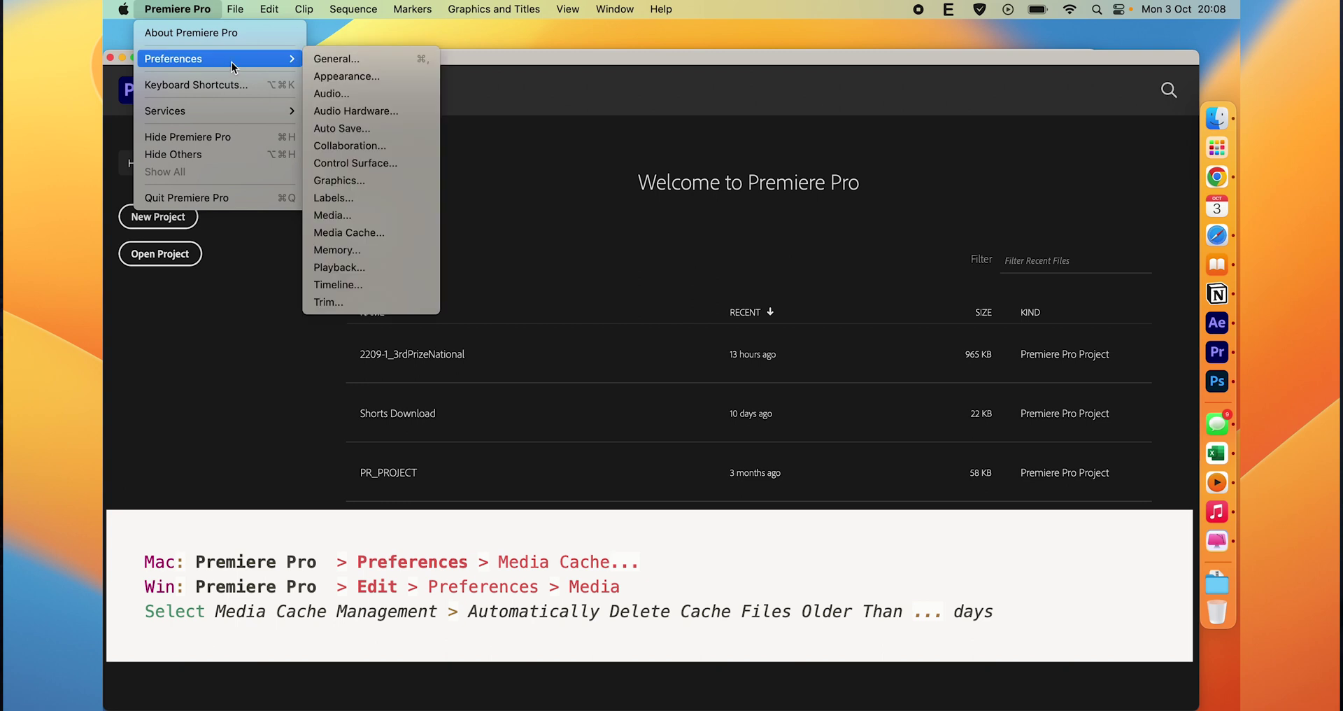
pyautogui.click(354, 232)
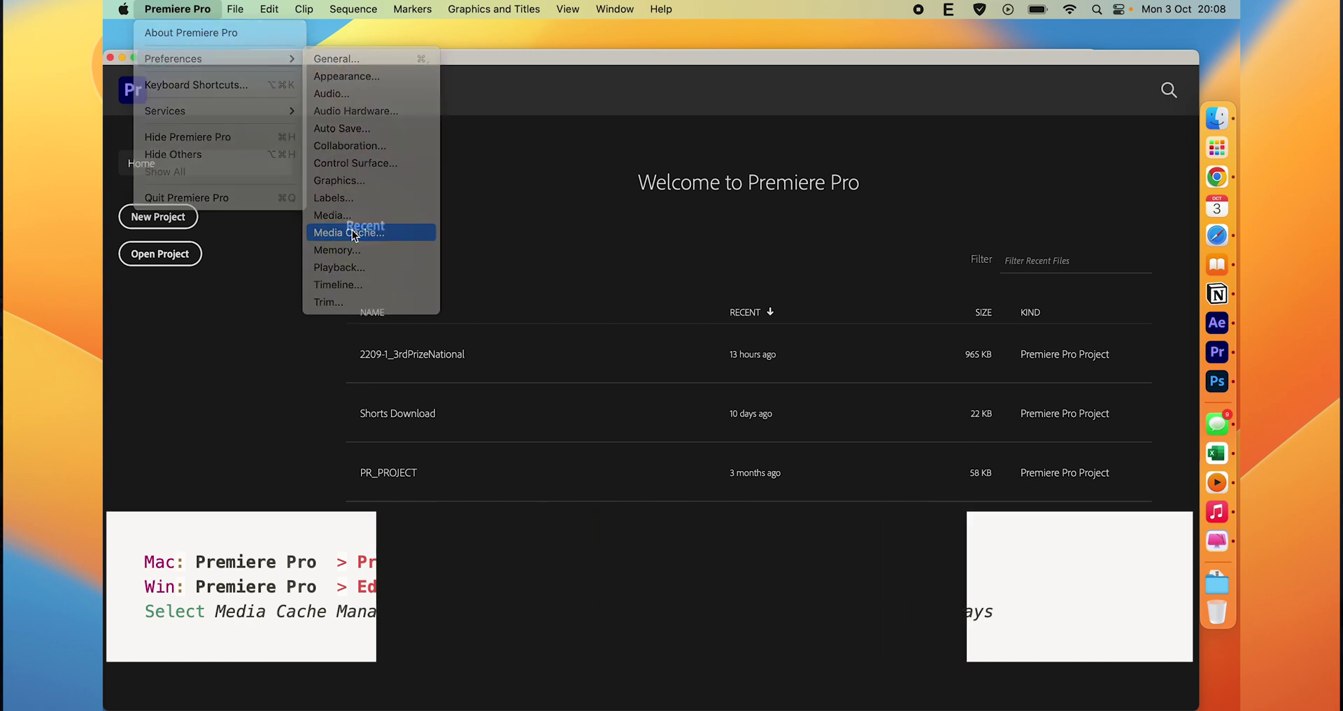
pyautogui.click(565, 355)
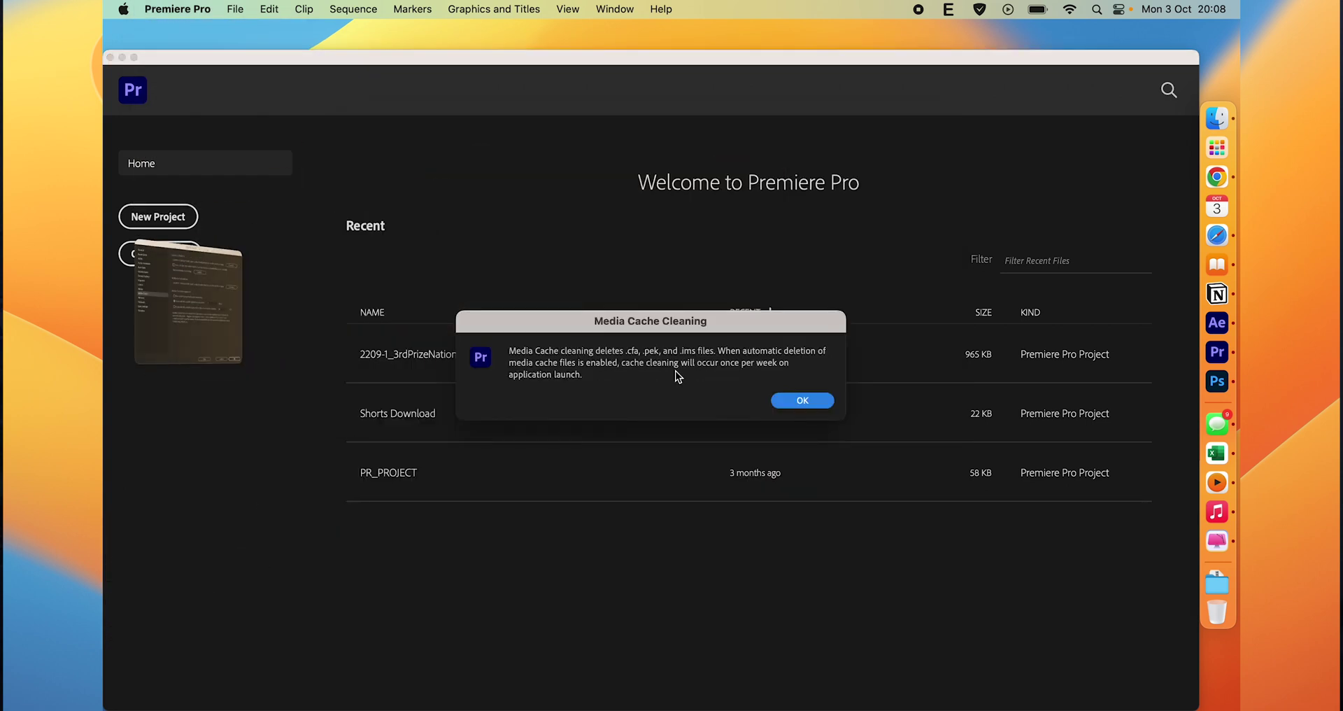
pyautogui.click(776, 405)
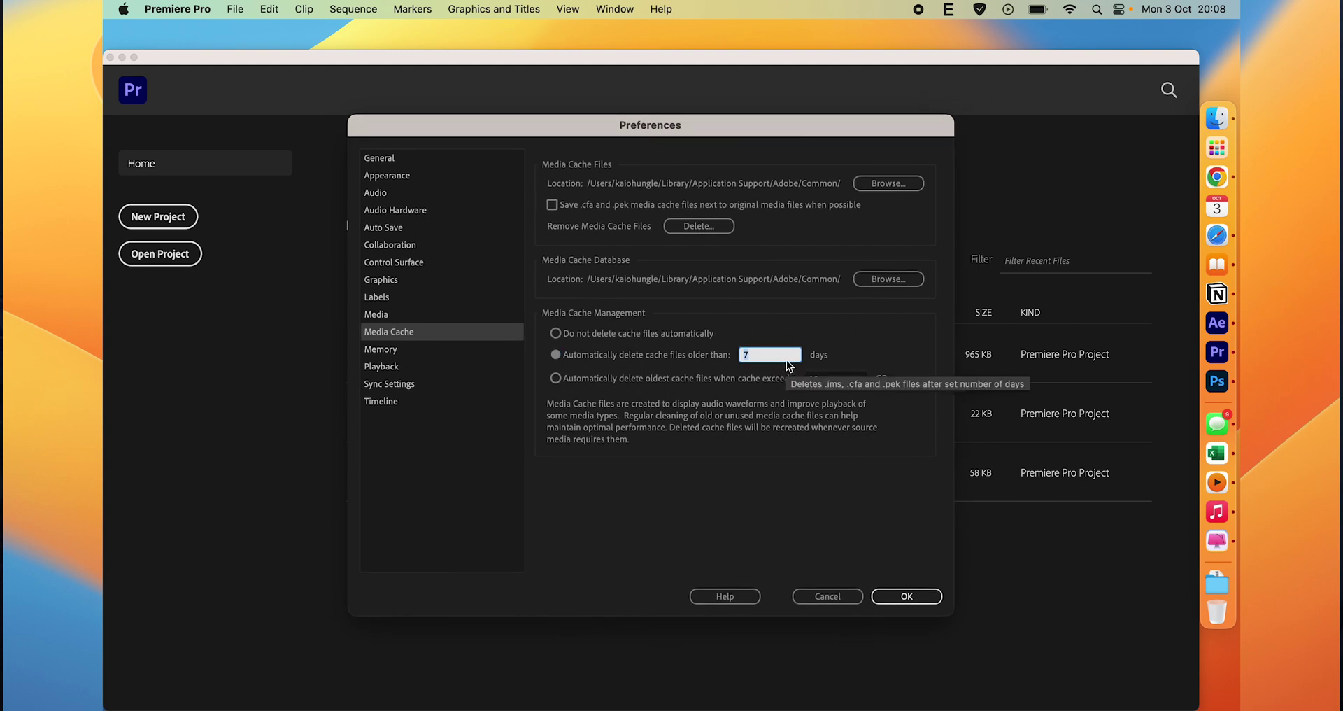
pyautogui.write('90')
pyautogui.click(590, 354)
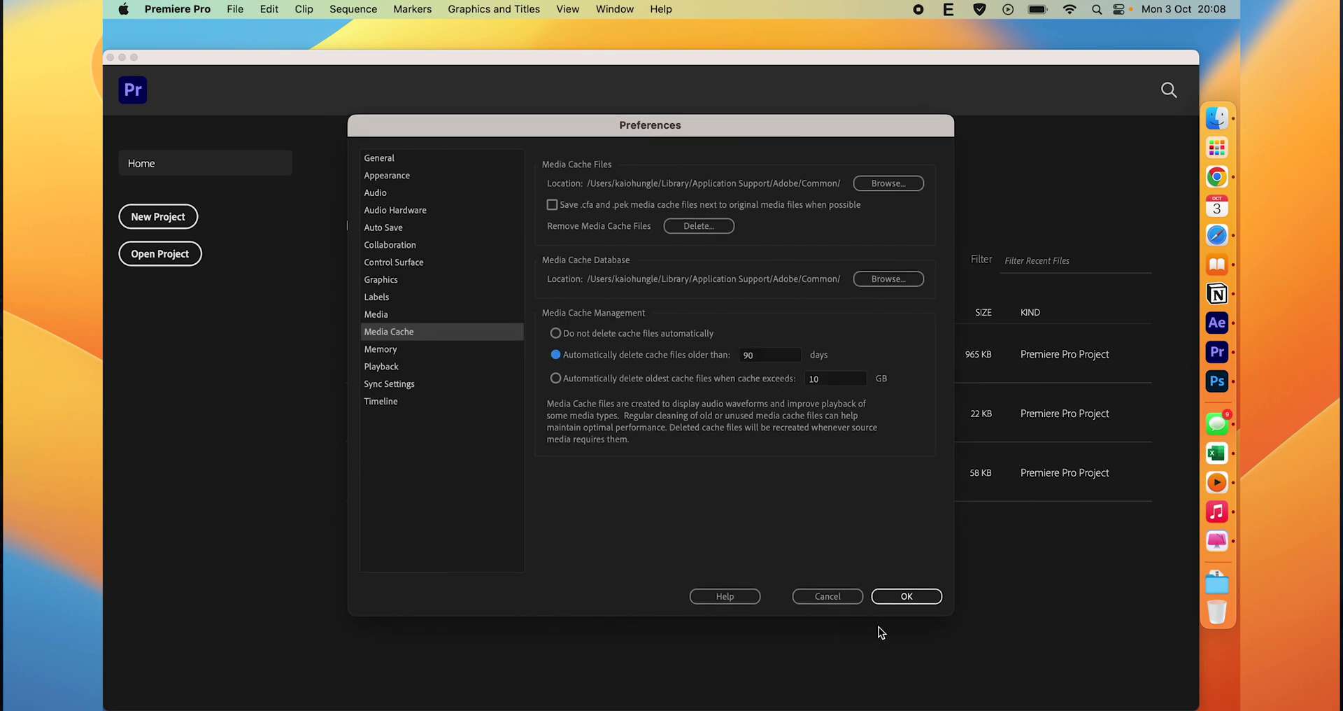
pyautogui.click(766, 356)
pyautogui.click(894, 598)
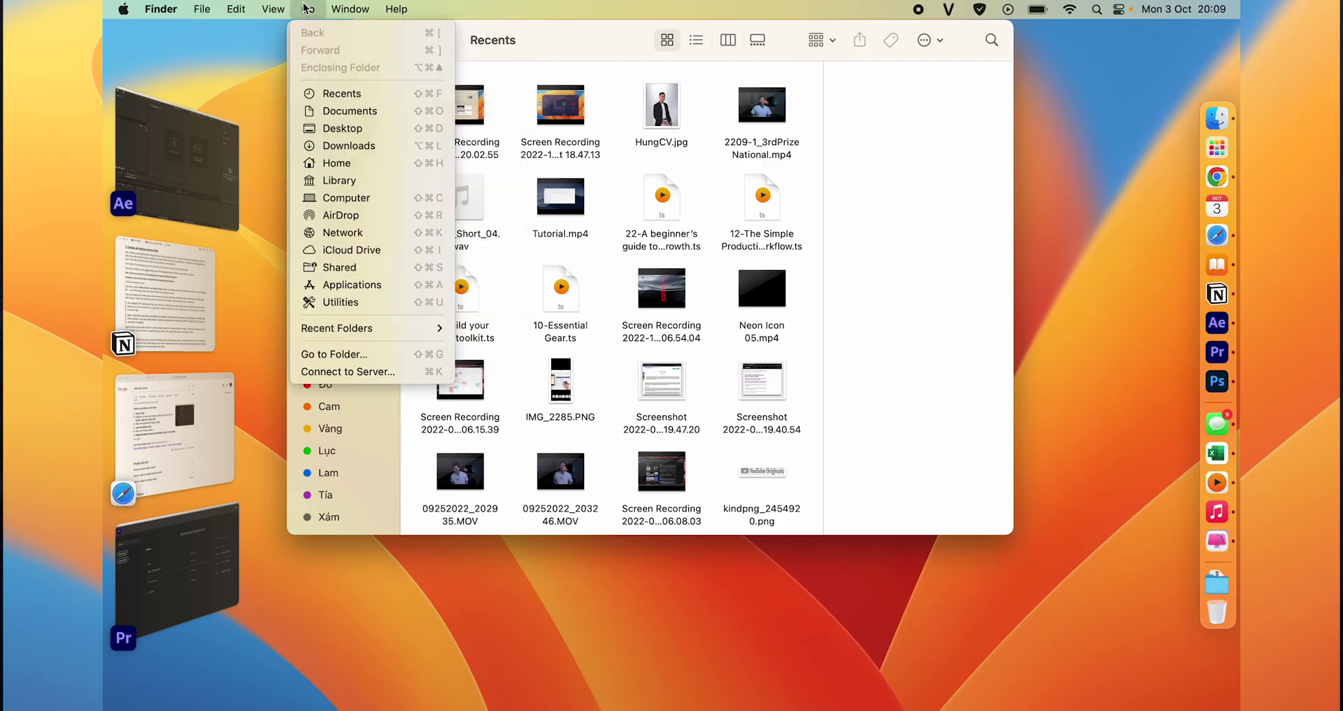
# - Go to the hidden Library's Application Support > Adobe > Common folder
pyautogui.click(307, 9)
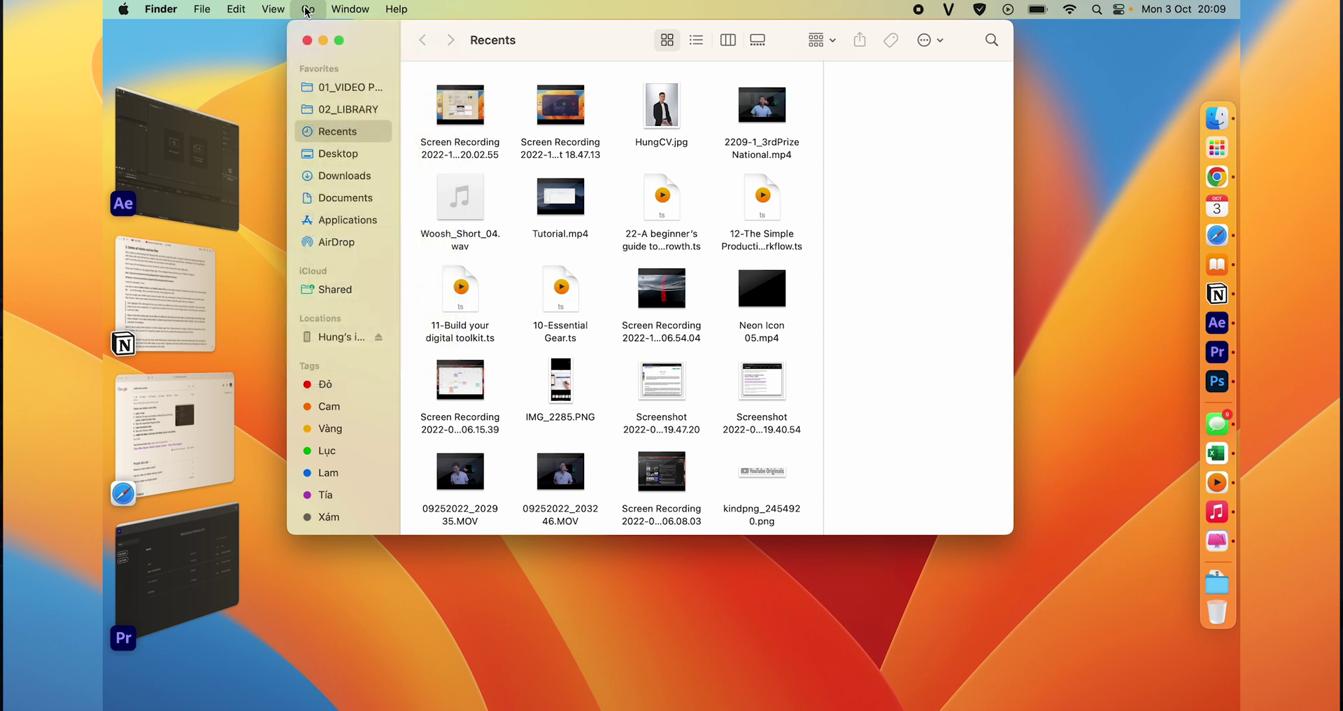
pyautogui.click(339, 180)
pyautogui.doubleClick(467, 187)
pyautogui.doubleClick(544, 103)
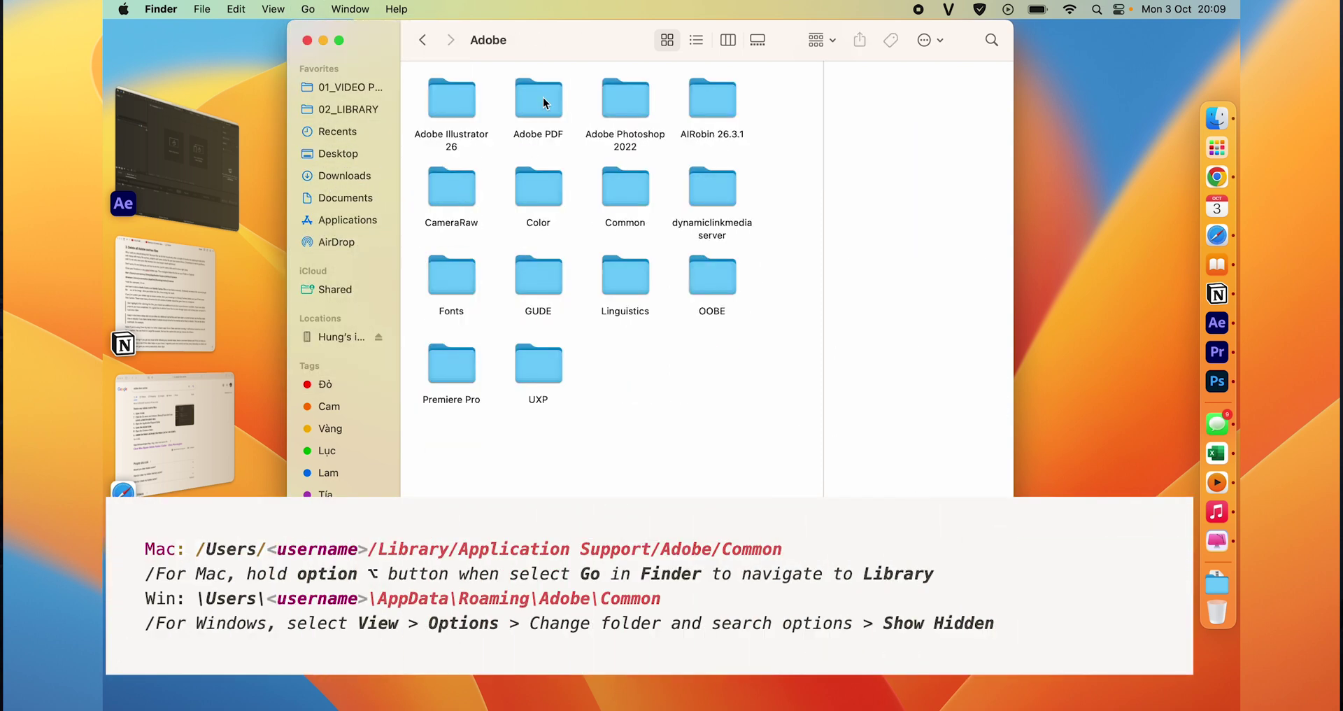
pyautogui.doubleClick(624, 188)
# - Move all Media Cache files to the Trash, then open Media Cache Files
pyautogui.doubleClick(540, 189)
pyautogui.click(451, 115)
pyautogui.press('cmd+a')
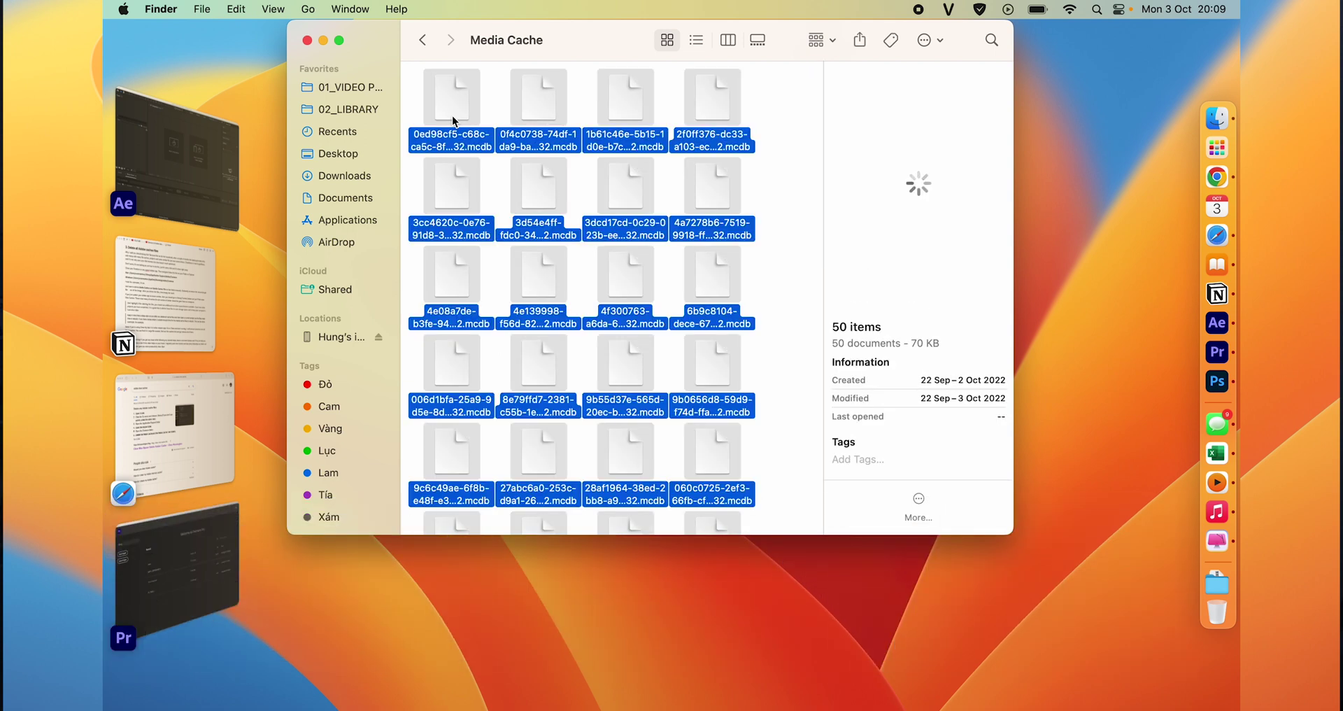
pyautogui.press('cmd+BackSpace')
pyautogui.click(422, 40)
pyautogui.doubleClick(530, 188)
pyautogui.click(446, 106)
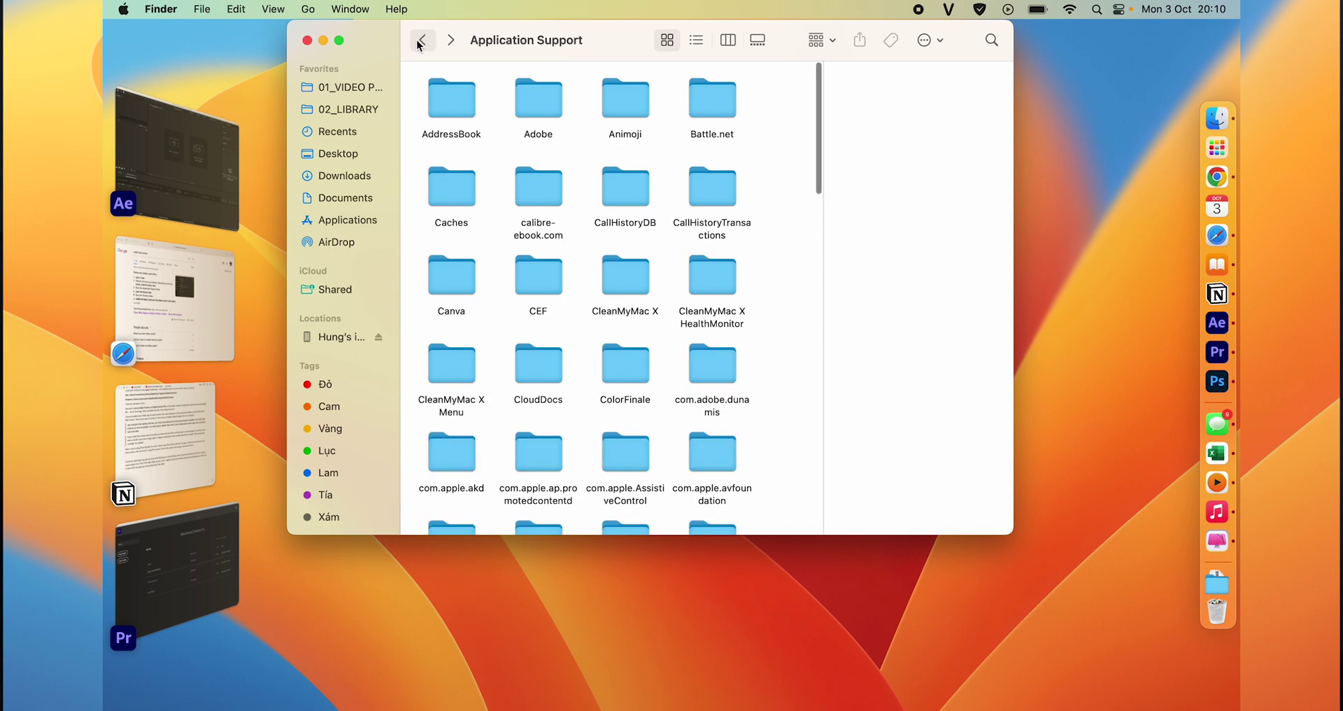
# - In Library > Caches > Adobe, trash the After Effects 22.0 and 22.6 cache folders
pyautogui.click(626, 292)
pyautogui.doubleClick(627, 292)
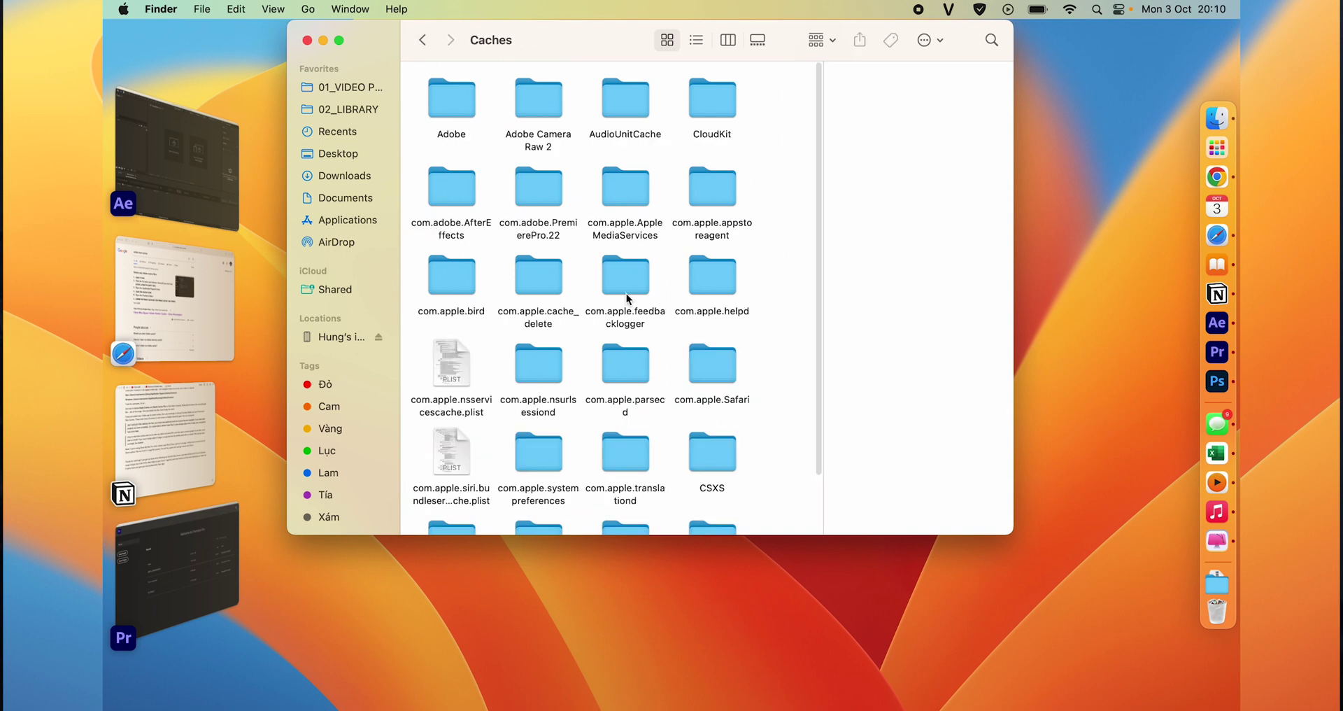
pyautogui.doubleClick(445, 94)
pyautogui.click(530, 105)
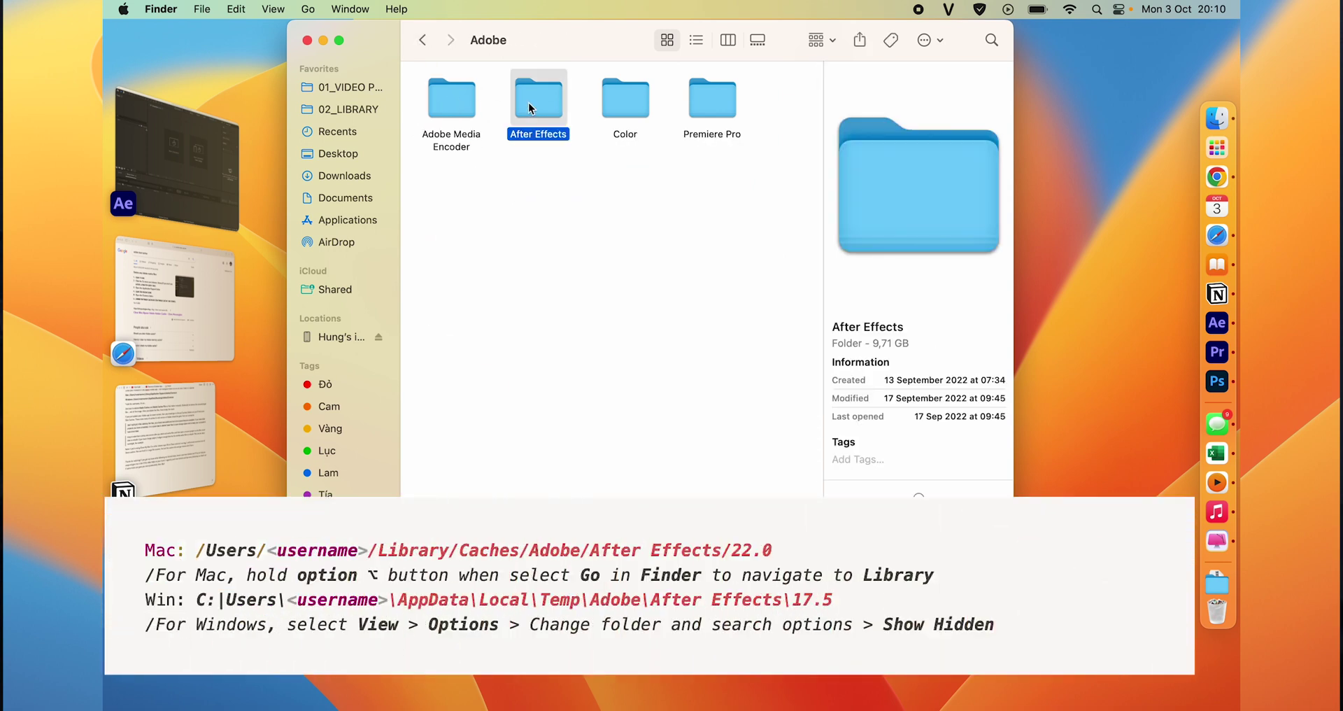
pyautogui.doubleClick(530, 105)
pyautogui.click(446, 101)
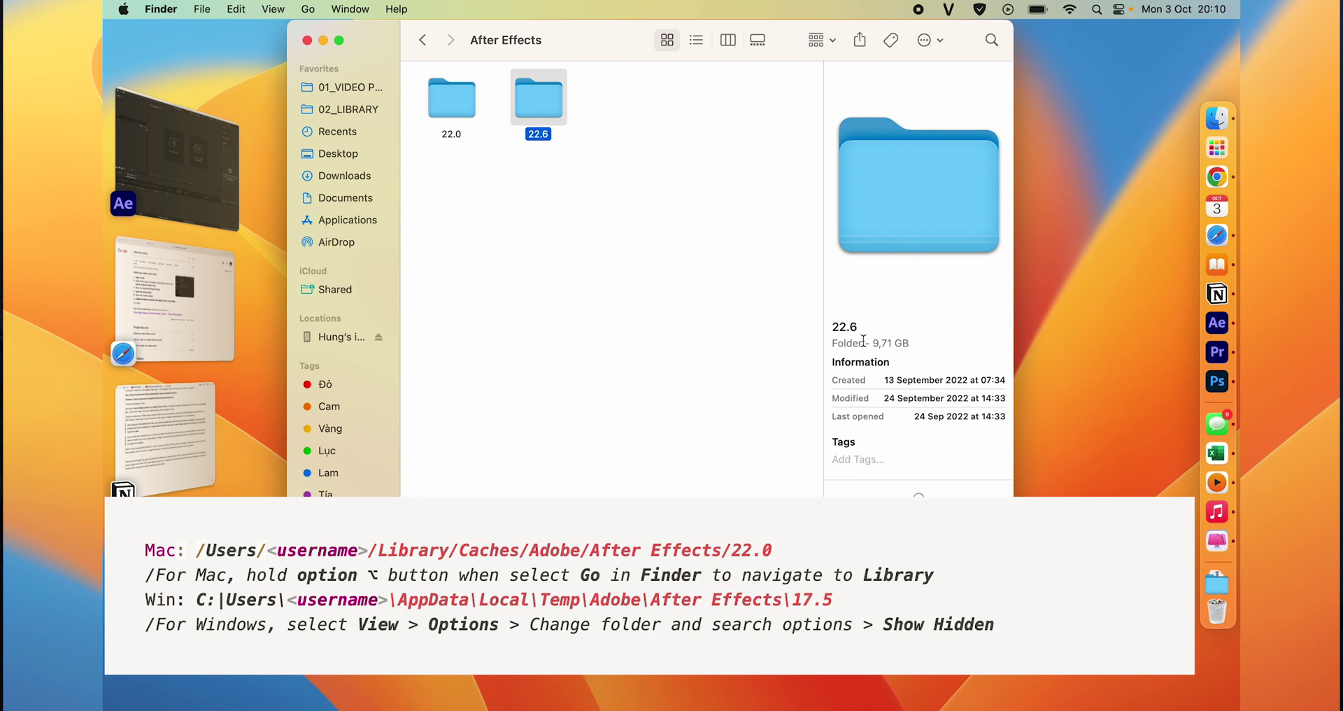
pyautogui.click(461, 108)
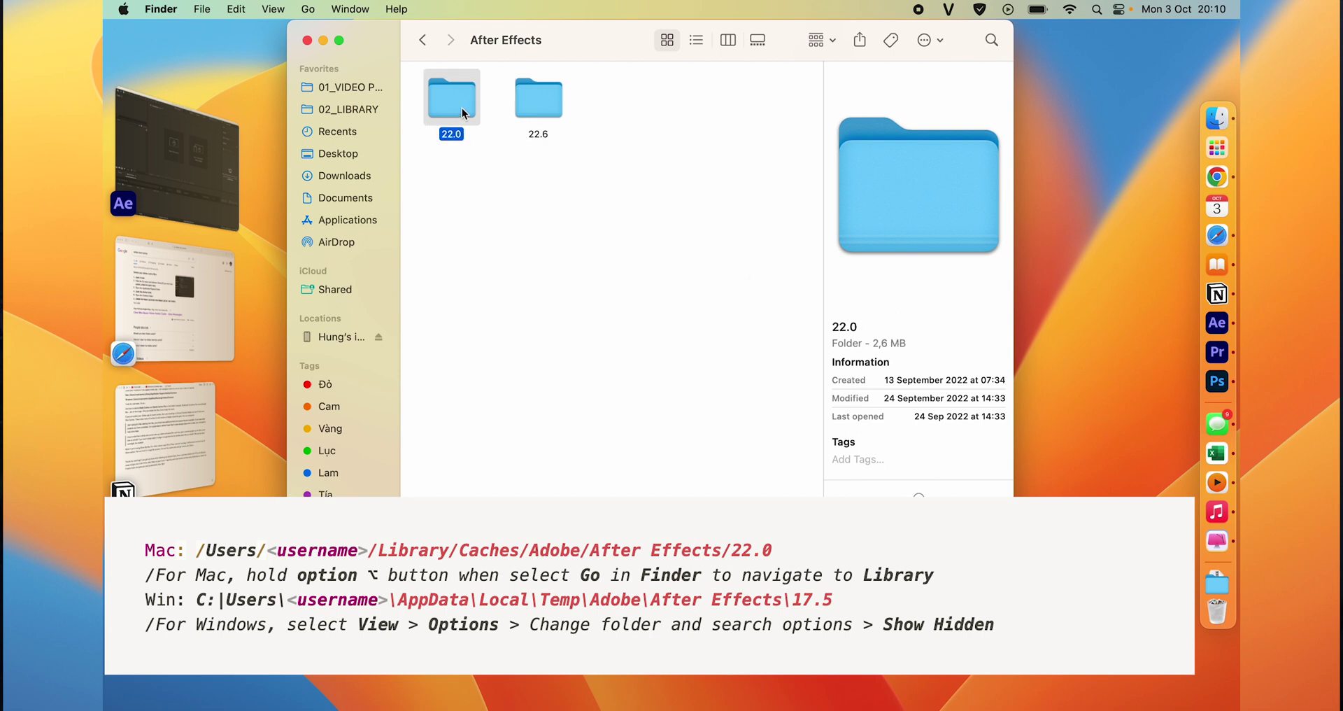
pyautogui.press('super+BackSpace')
pyautogui.click(528, 92)
pyautogui.press('super+BackSpace')
# - Trash the Premiere Pro 22.0 cache folder
pyautogui.press('super+bracketleft')
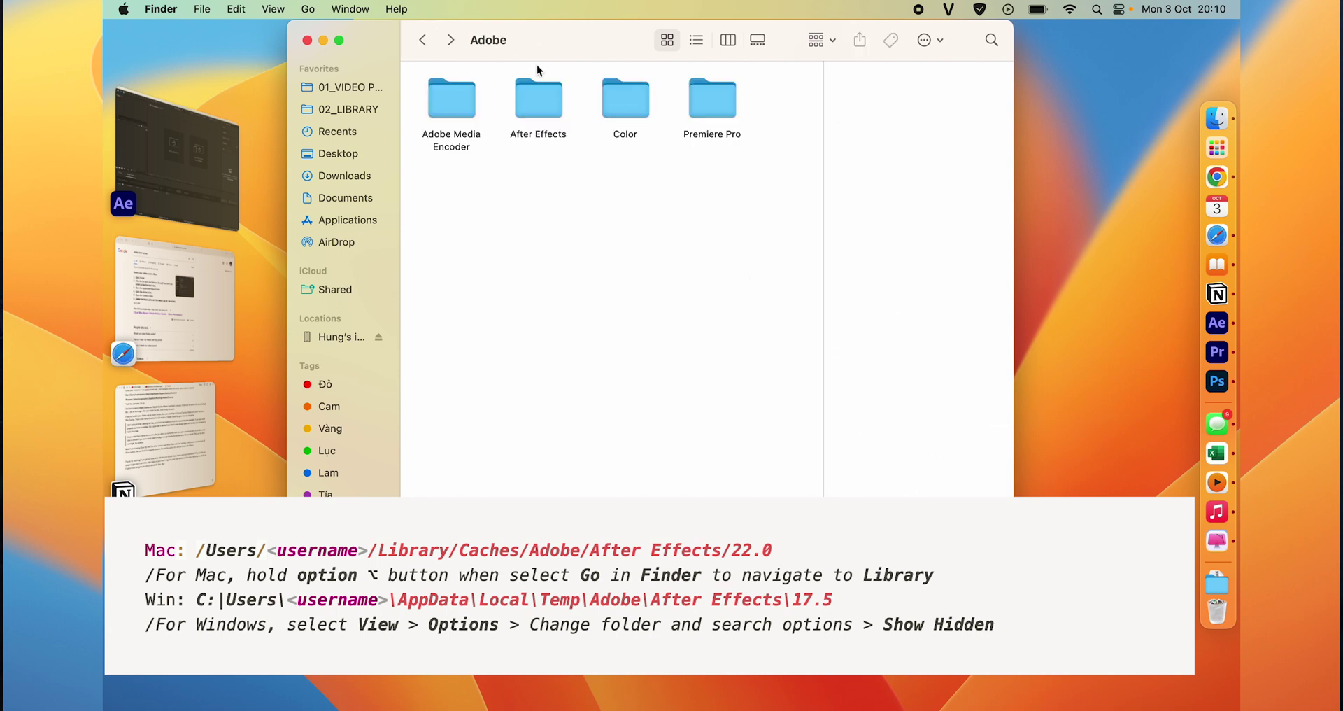
pyautogui.click(693, 98)
pyautogui.doubleClick(693, 98)
pyautogui.click(443, 107)
pyautogui.press('super+BackSpace')
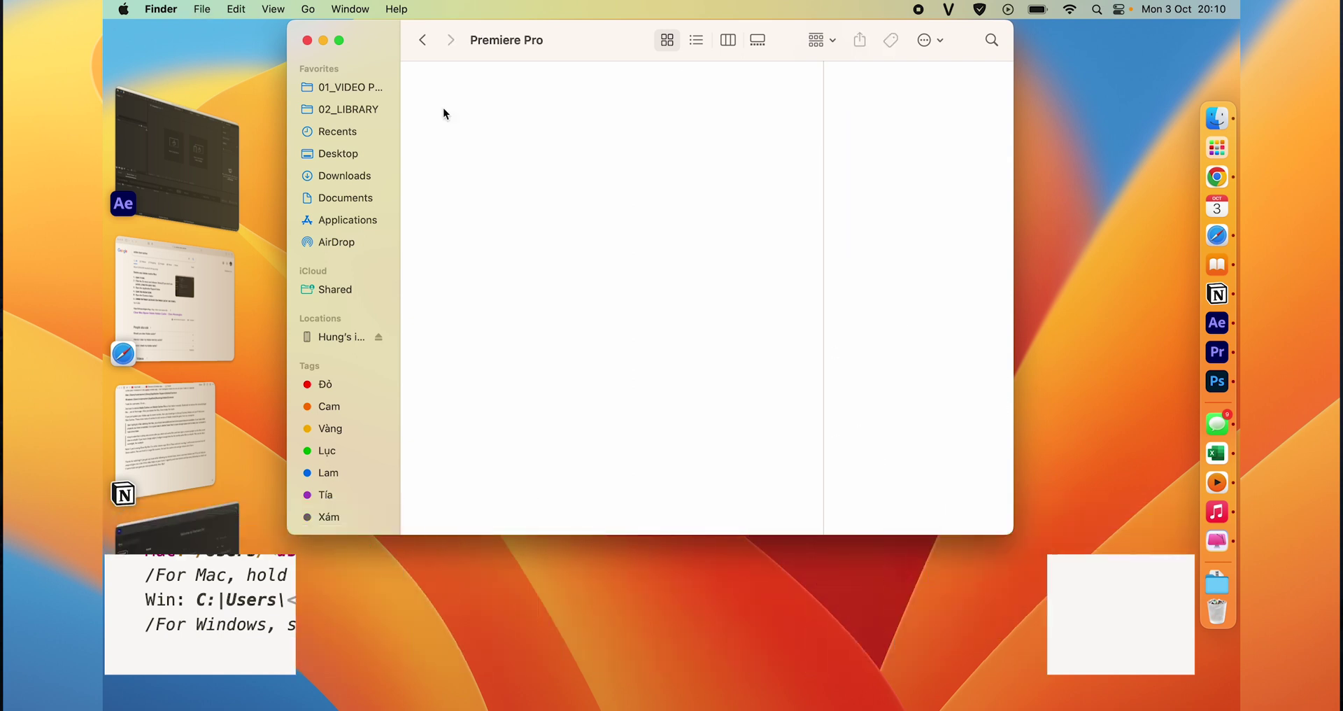
pyautogui.press('super+bracketleft')
pyautogui.press('super+bracketleft')
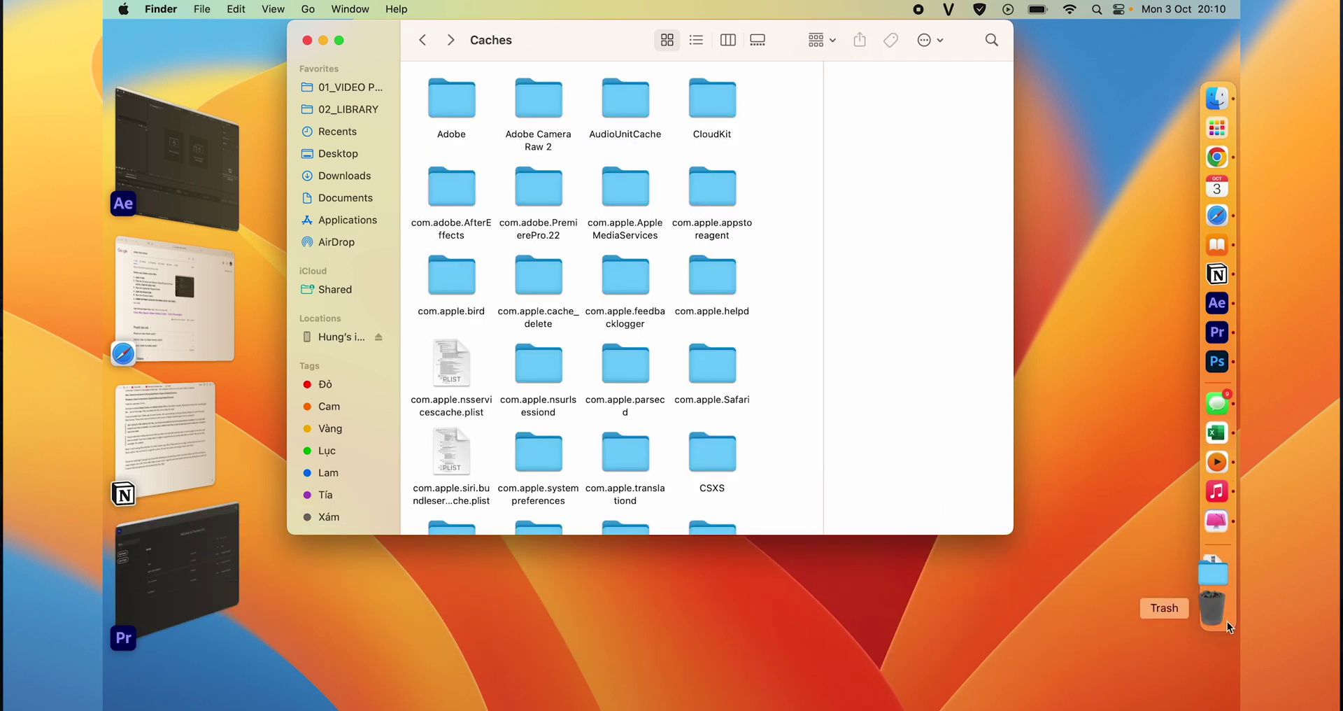
# - Empty the Trash from its Dock menu
pyautogui.click(1225, 620)
pyautogui.rightClick(1225, 620)
pyautogui.click(1148, 626)
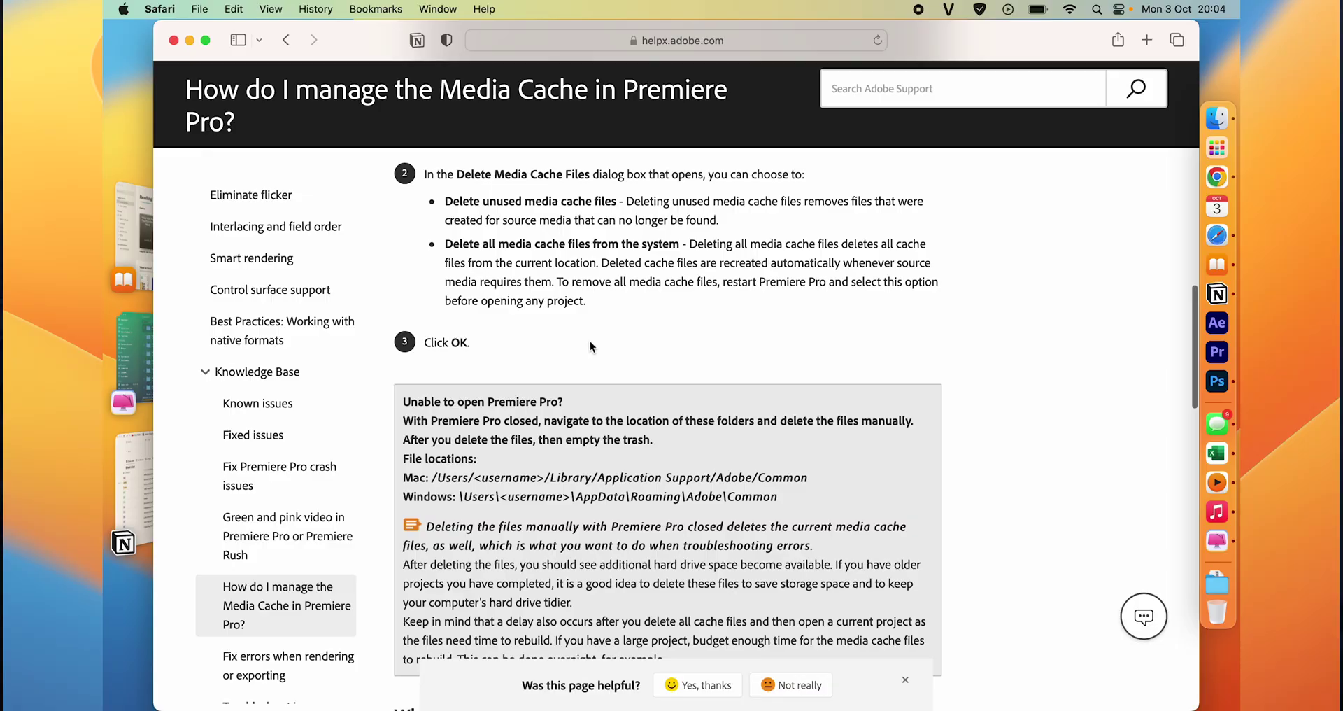
# - Scroll the Adobe Media Cache help page down to the note about cache rebuild delays
pyautogui.scroll(-5, 590, 342)
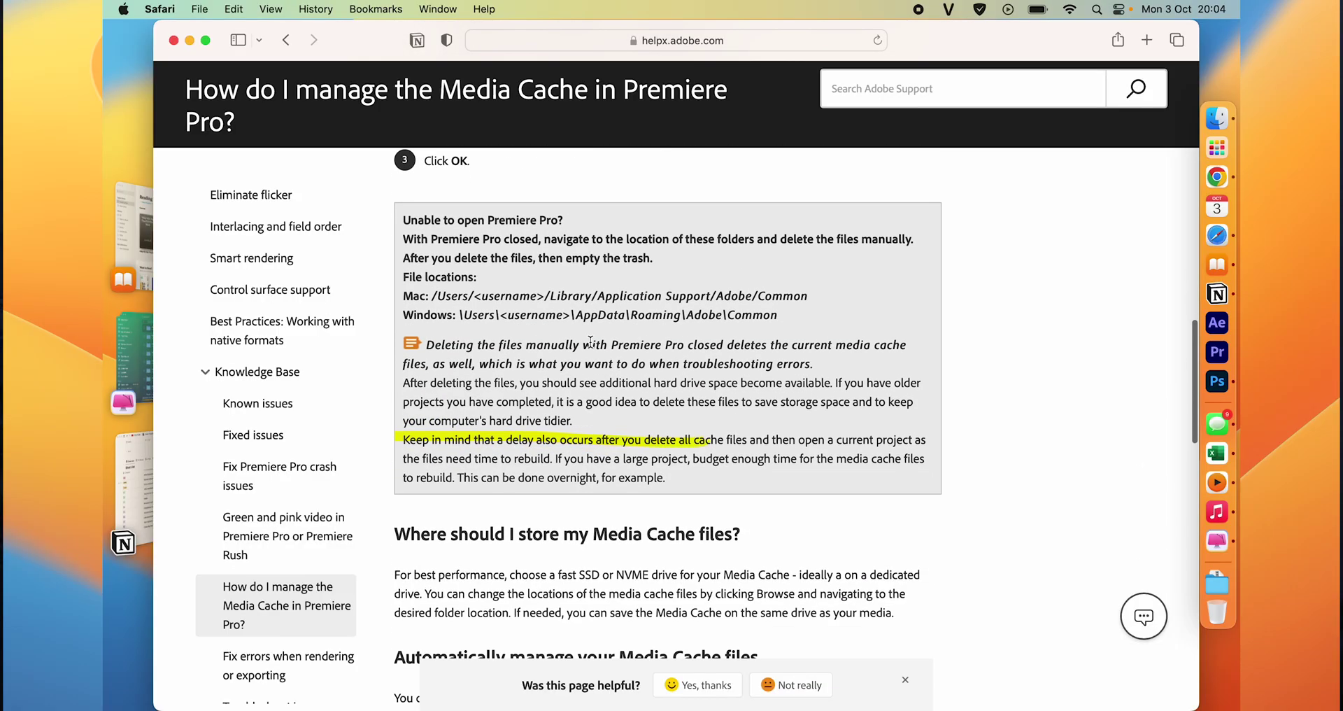